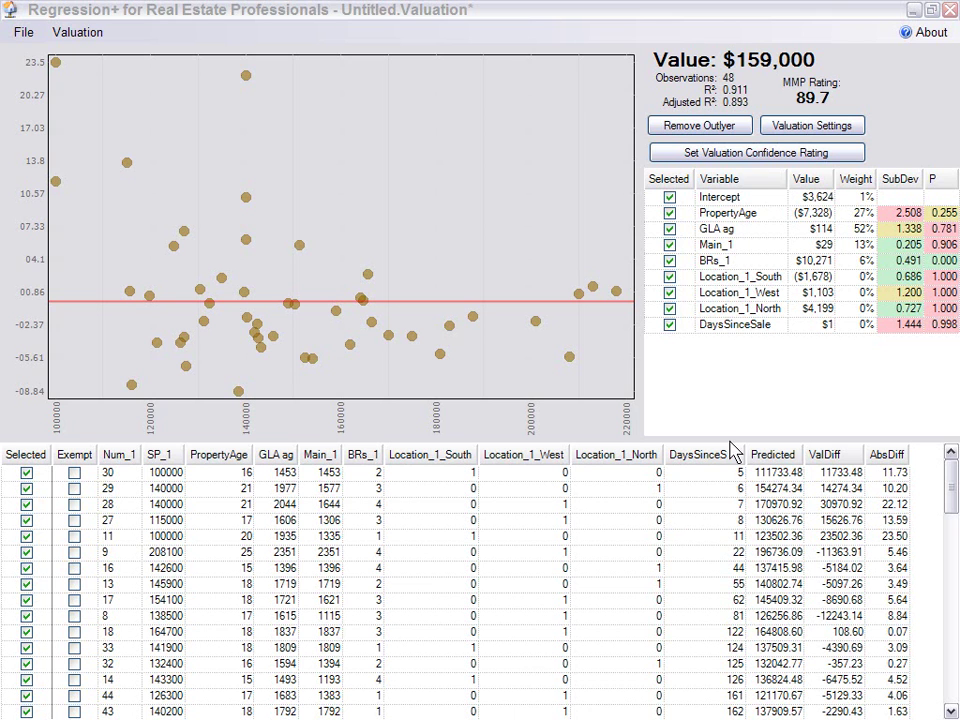
Open the Property Valuation Parameters dialog with Valuation Settings.
{"action": "left_click", "coordinate": [812, 128]}
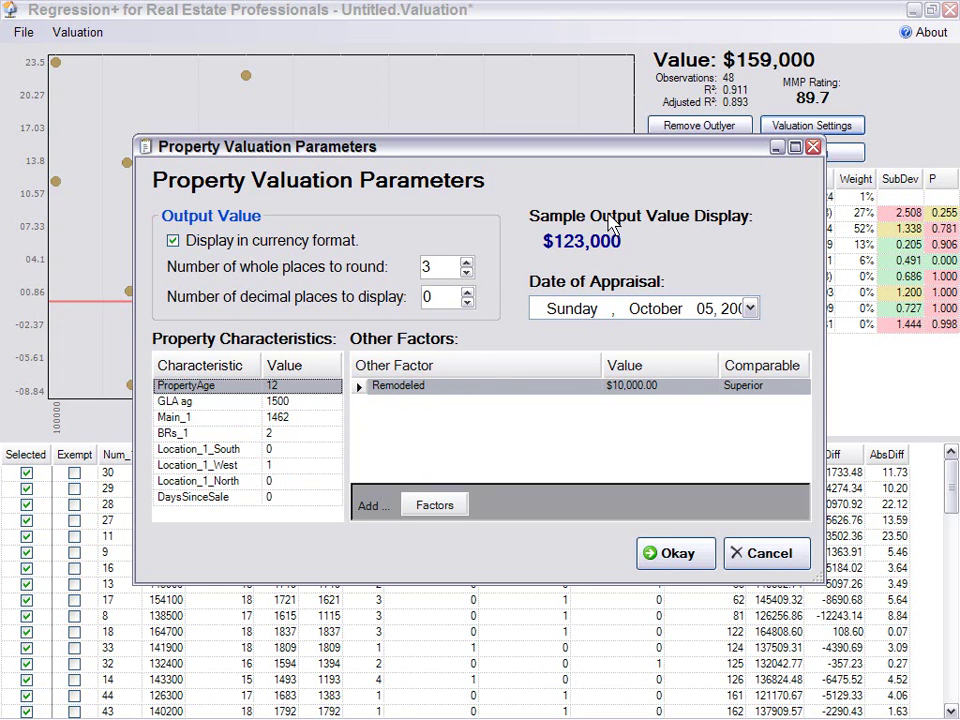
Round the output to 2 whole places with 0 decimals in currency format, previewing $123,500.
{"action": "left_click", "coordinate": [466, 274]}
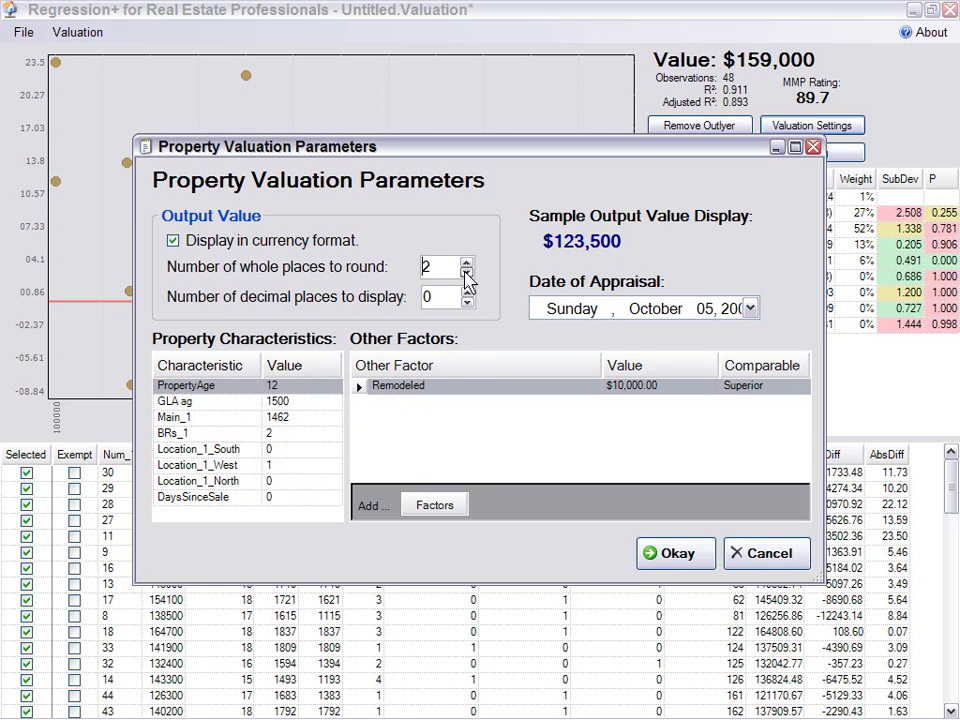
{"action": "left_click", "coordinate": [466, 274]}
{"action": "left_click", "coordinate": [466, 274]}
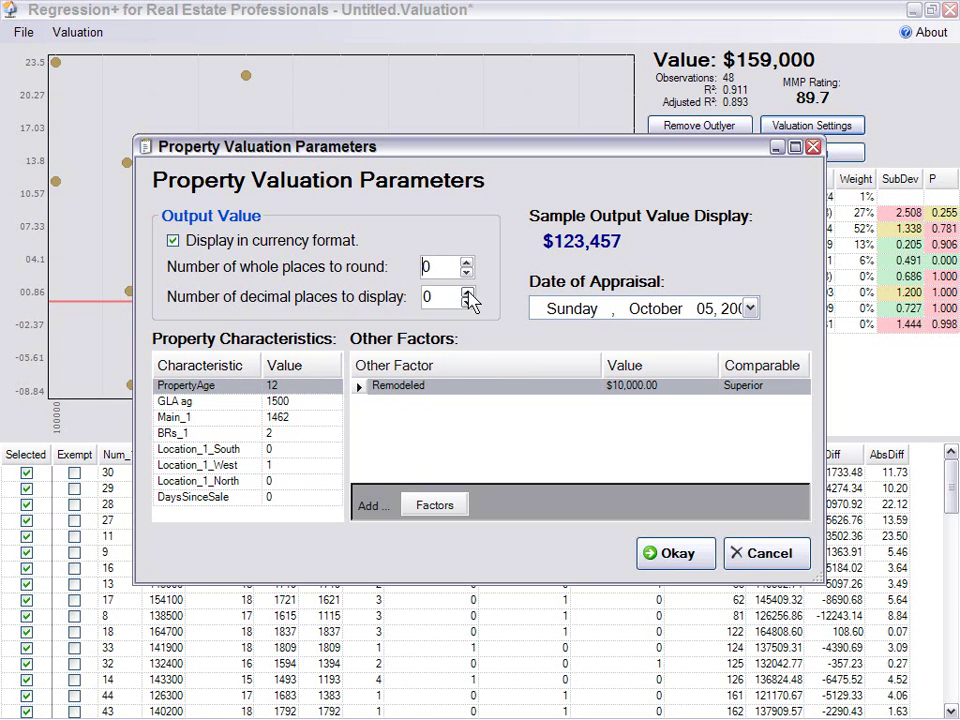
{"action": "left_click", "coordinate": [466, 292]}
{"action": "left_click", "coordinate": [466, 292]}
{"action": "left_click", "coordinate": [466, 302]}
{"action": "left_click", "coordinate": [466, 302]}
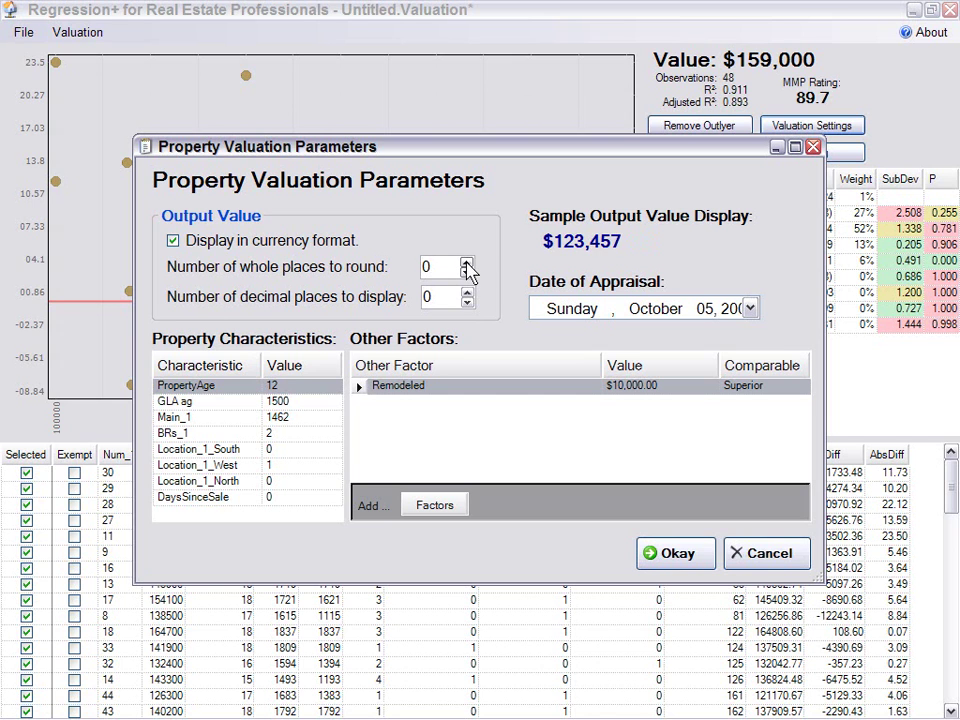
{"action": "left_click", "coordinate": [465, 264]}
{"action": "left_click", "coordinate": [465, 264]}
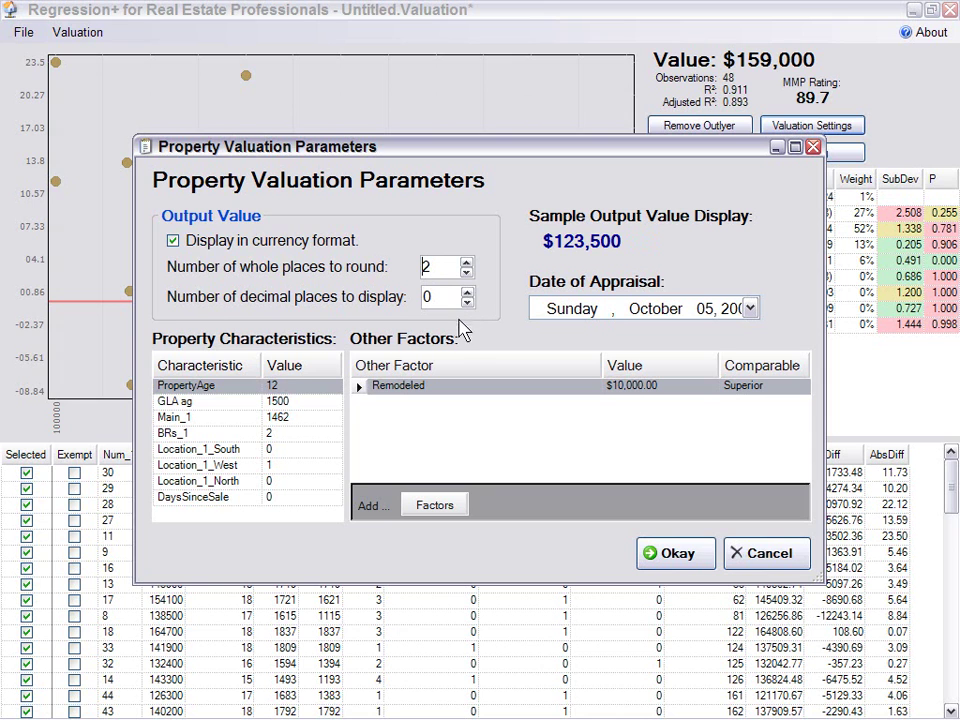
{"action": "left_click", "coordinate": [173, 242]}
{"action": "left_click", "coordinate": [173, 242]}
Discard the empty new factor row and apply the parameters, giving a $159,400 valuation.
{"action": "left_click", "coordinate": [433, 507]}
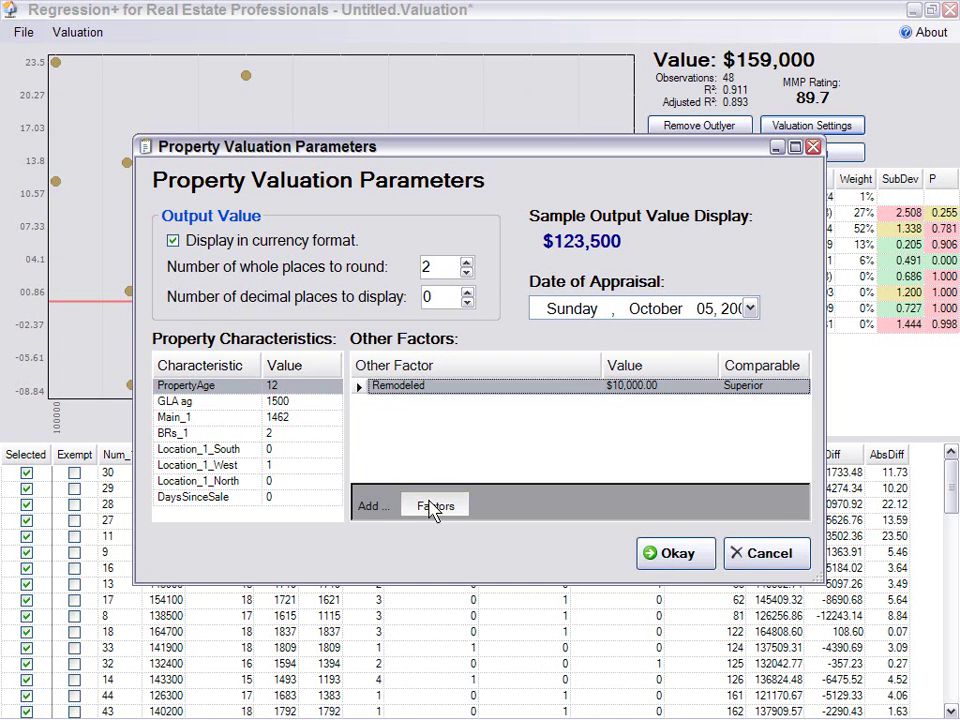
{"action": "key", "text": "Escape"}
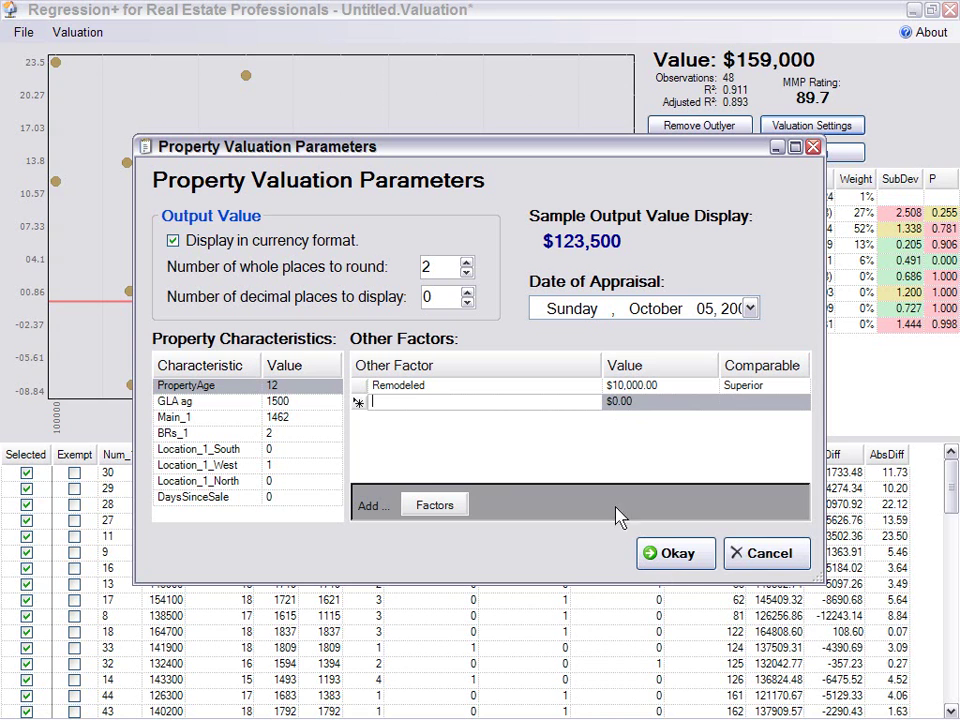
{"action": "left_click", "coordinate": [676, 555]}
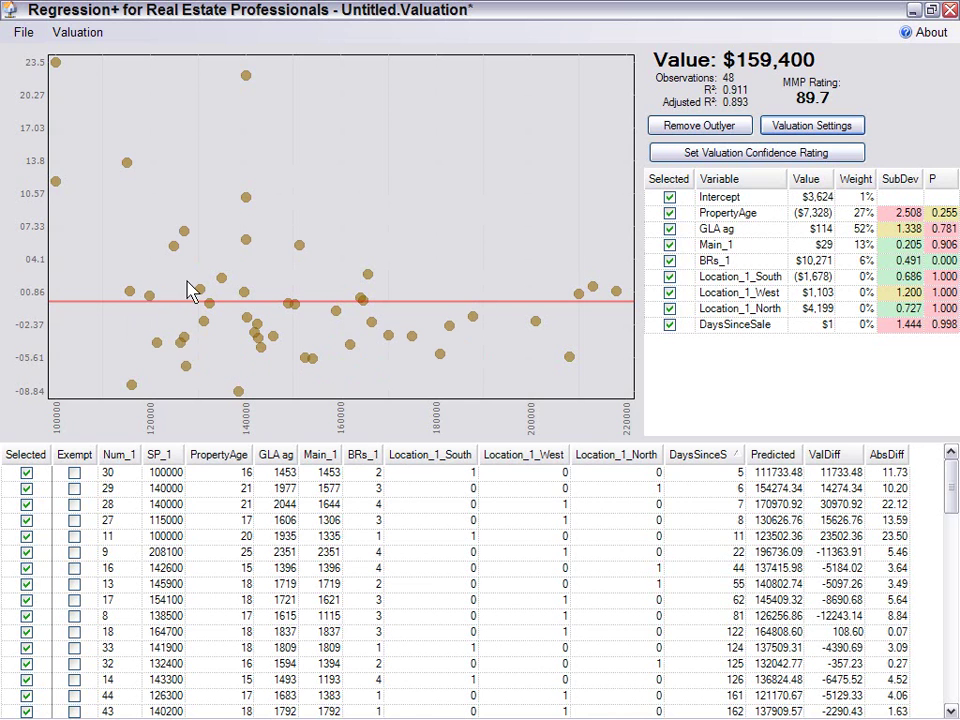
{"action": "mouse_move", "coordinate": [178, 251]}
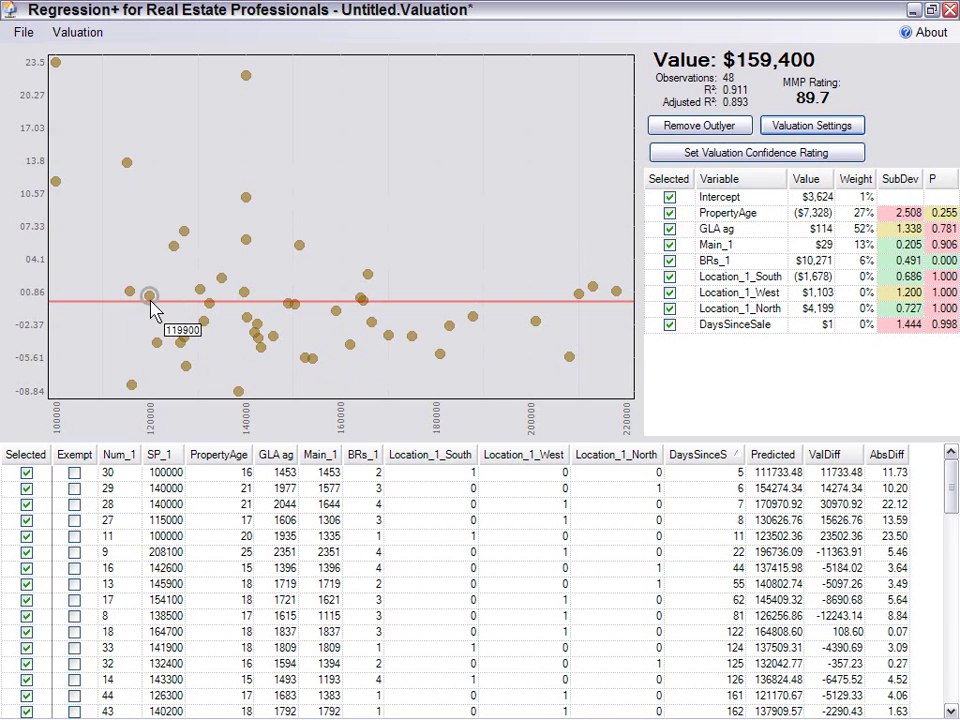
{"action": "mouse_move", "coordinate": [57, 66]}
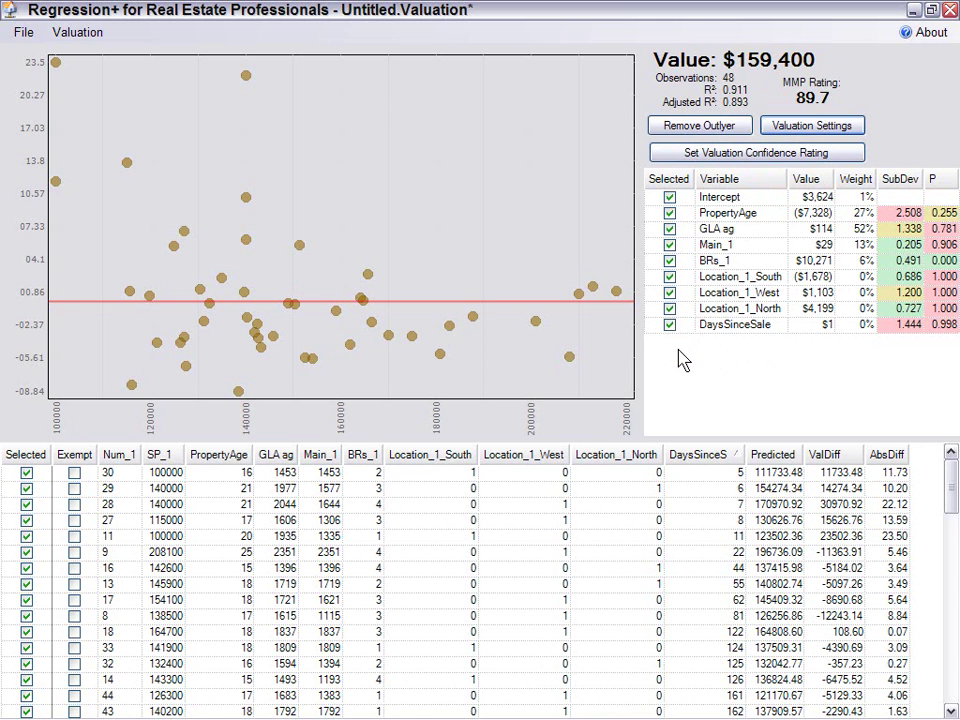
Test PropertyAge, then drop PropertyAge, Main_1, BRs_1, Location_1_South/West/North and DaysSinceSale.
{"action": "left_click", "coordinate": [669, 213]}
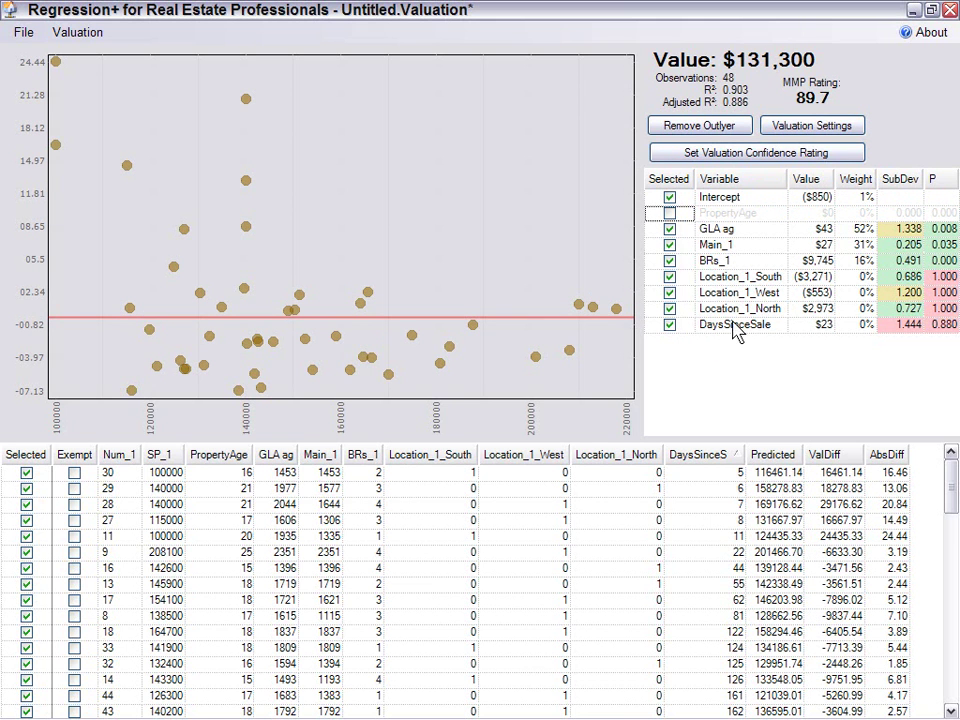
{"action": "left_click", "coordinate": [669, 214]}
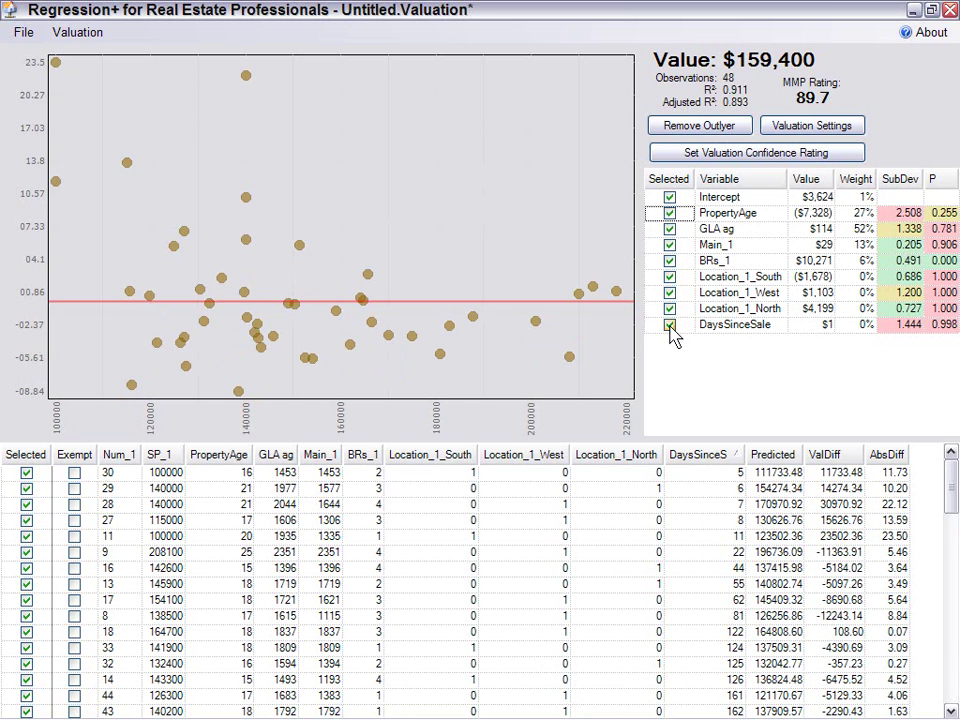
{"action": "left_click", "coordinate": [670, 213]}
{"action": "left_click", "coordinate": [670, 244]}
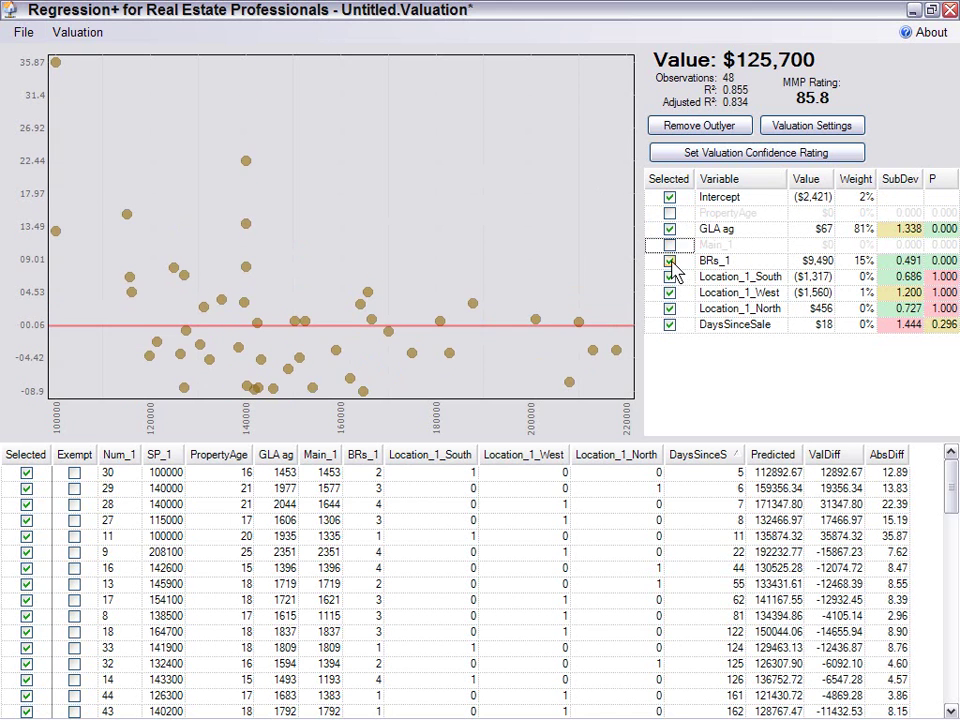
{"action": "left_click", "coordinate": [670, 260]}
{"action": "left_click", "coordinate": [670, 276]}
{"action": "left_click", "coordinate": [670, 292]}
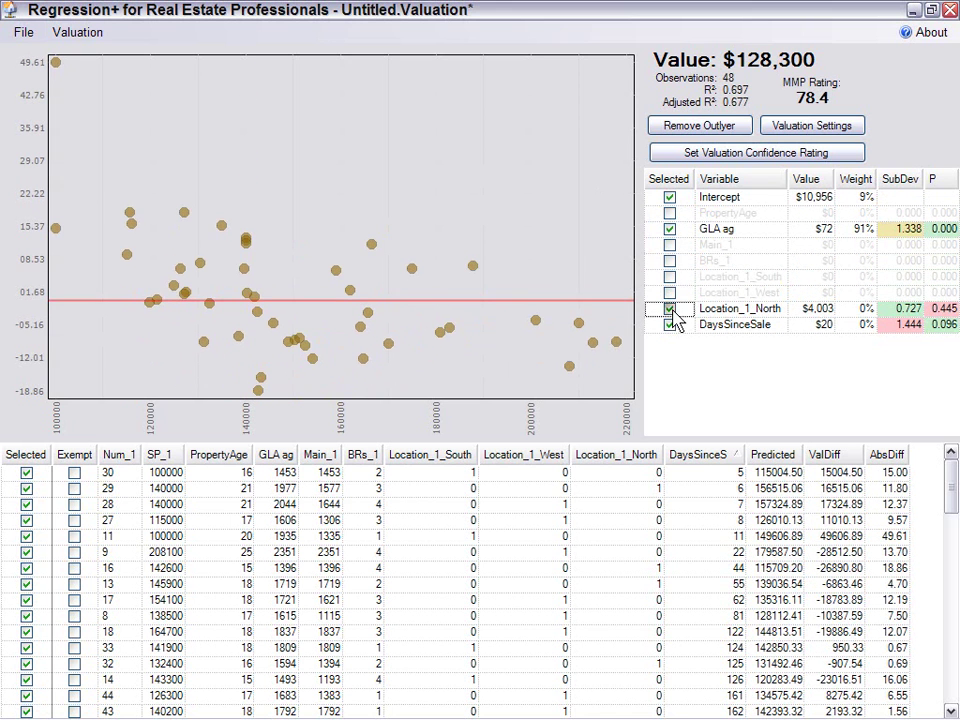
{"action": "left_click", "coordinate": [670, 308]}
{"action": "left_click", "coordinate": [670, 324]}
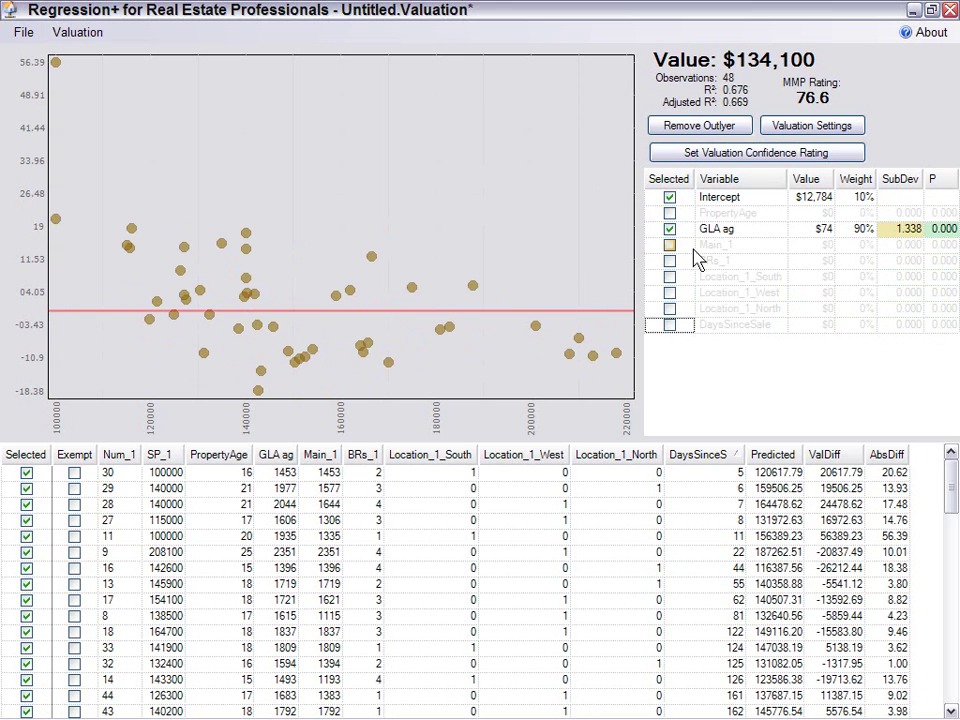
Restore PropertyAge, BRs_1, Location_1_South and Location_1_West, bringing the value to $160,300.
{"action": "left_click", "coordinate": [671, 214]}
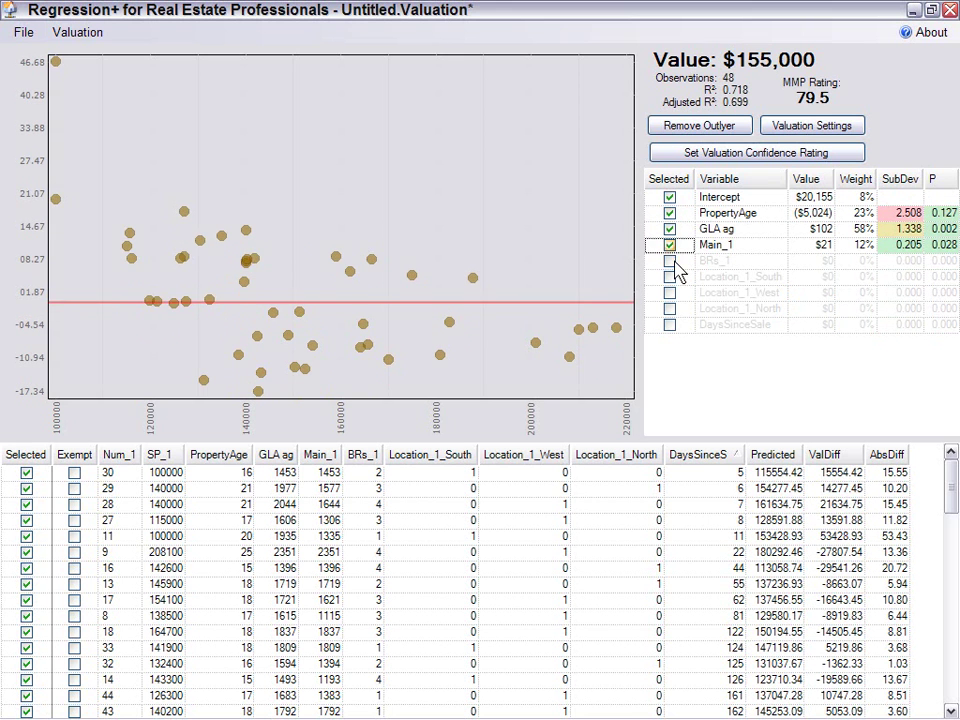
{"action": "left_click", "coordinate": [669, 261]}
{"action": "left_click", "coordinate": [669, 277]}
{"action": "left_click", "coordinate": [669, 293]}
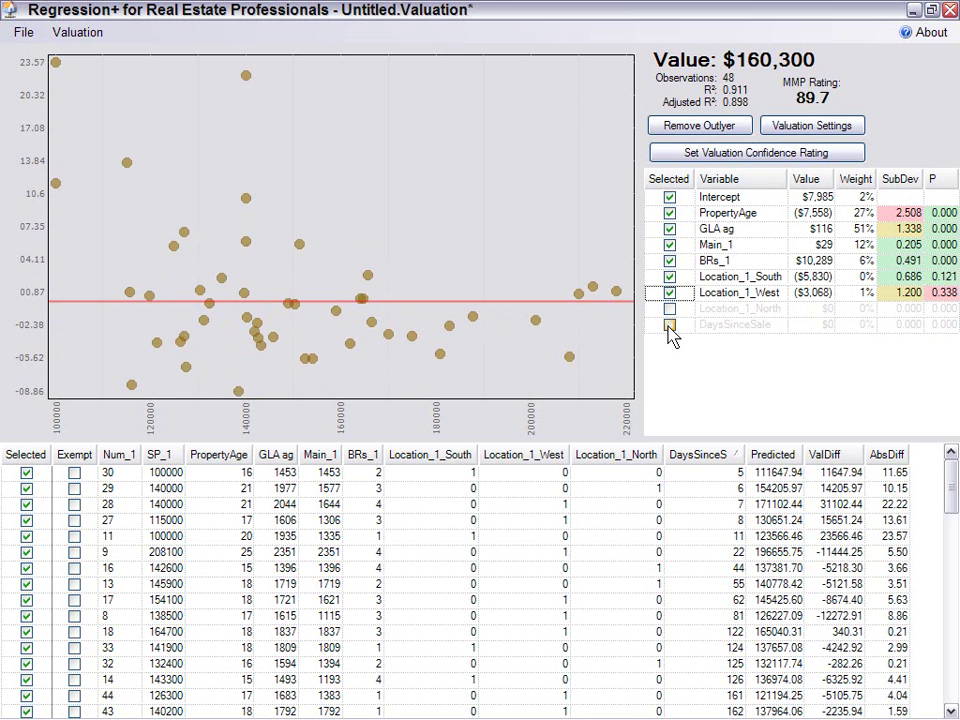
Re-include DaysSinceSale so only Location_1_North stays excluded, returning $159,400.
{"action": "left_click", "coordinate": [669, 325]}
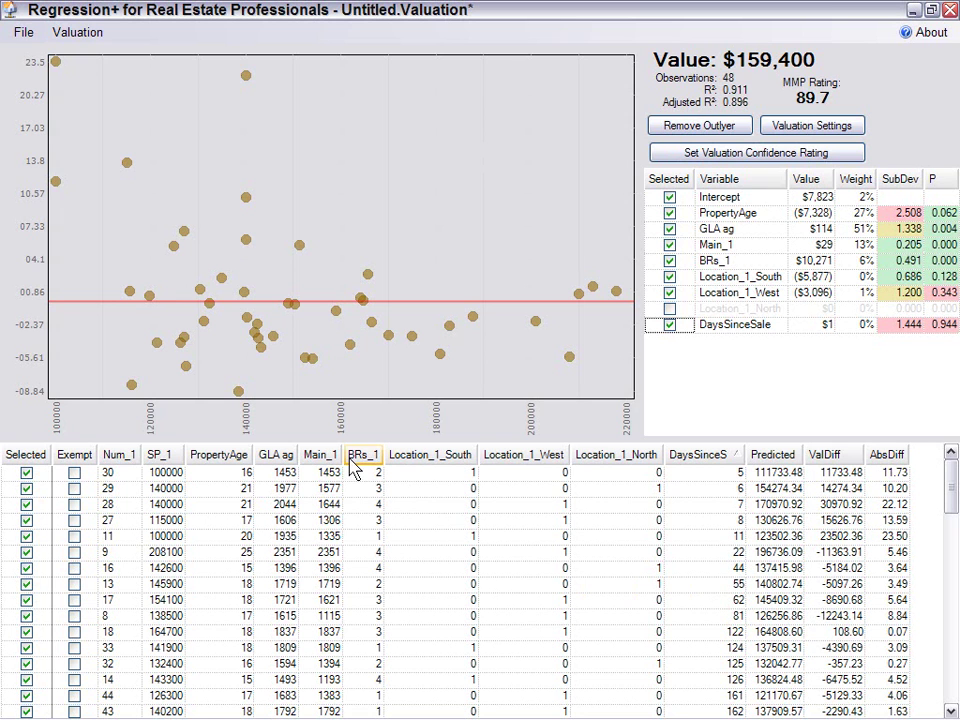
Toggle comparable 28 off and on, then sort the grid by Main_1, largest first.
{"action": "left_click", "coordinate": [26, 506]}
{"action": "left_click", "coordinate": [26, 506]}
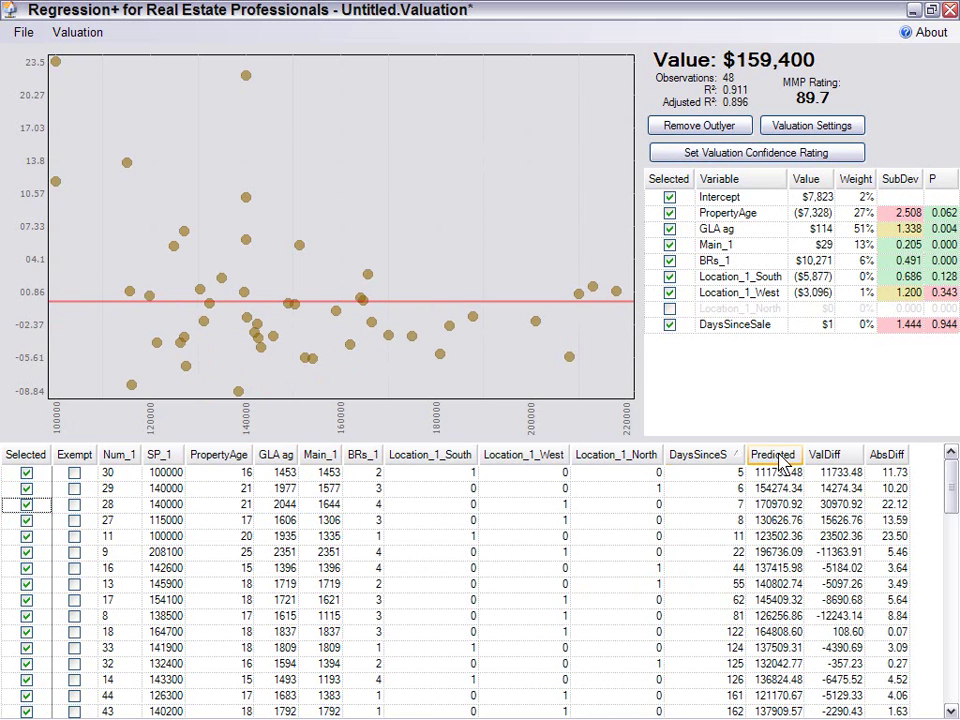
{"action": "left_click", "coordinate": [700, 456]}
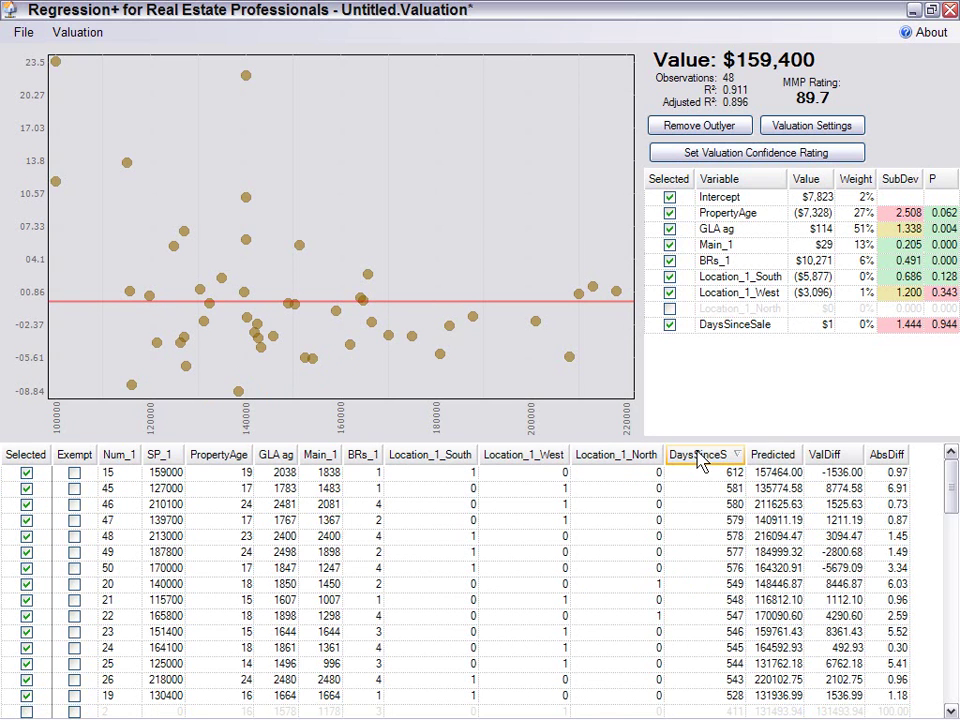
{"action": "left_click", "coordinate": [322, 455]}
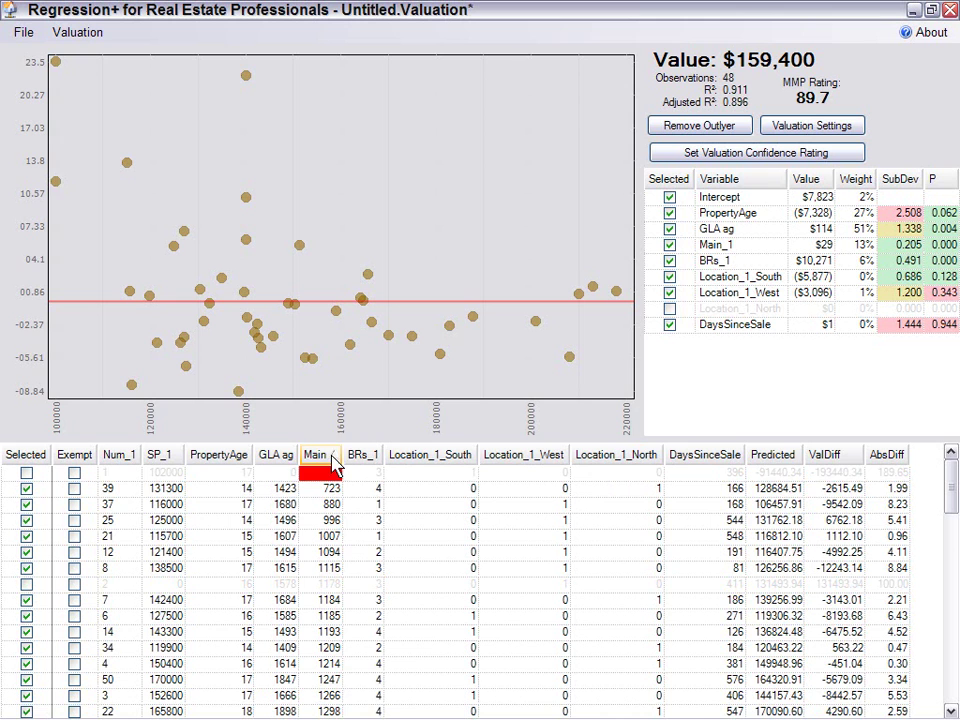
{"action": "left_click", "coordinate": [325, 455]}
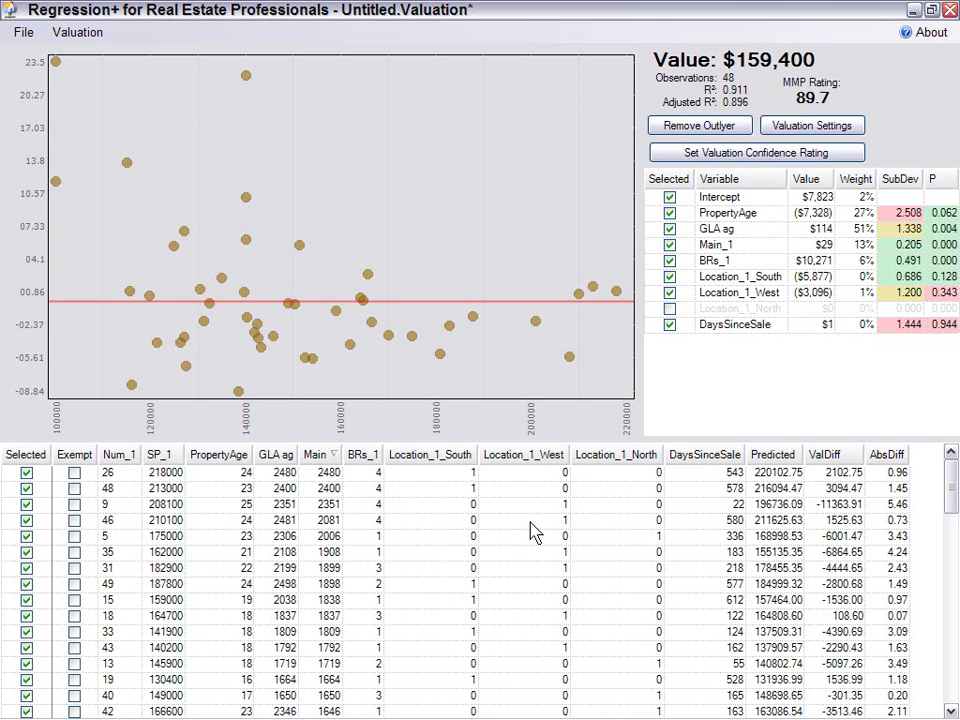